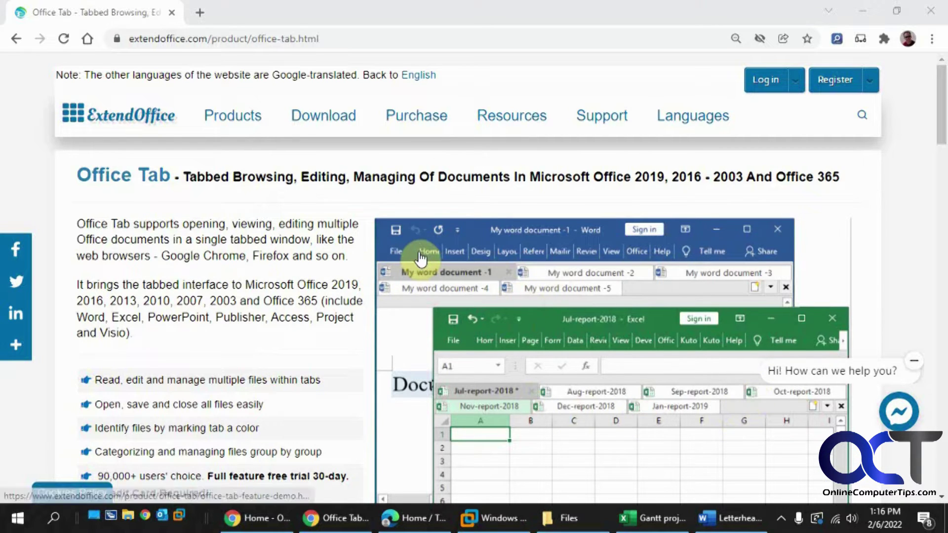
Step: Finish viewing the Office Tab page, then switch to Word inside the VMware virtual machine
left_click(416, 214)
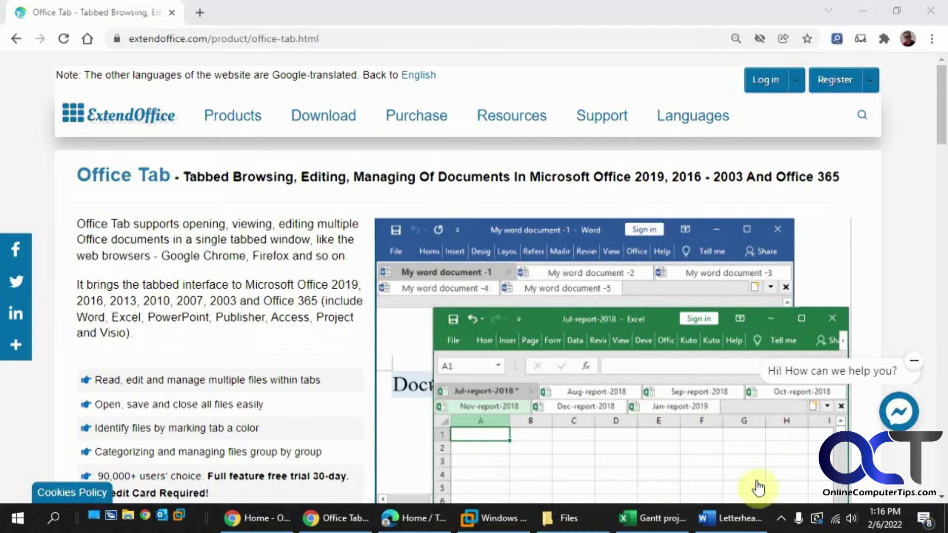
left_click(511, 522)
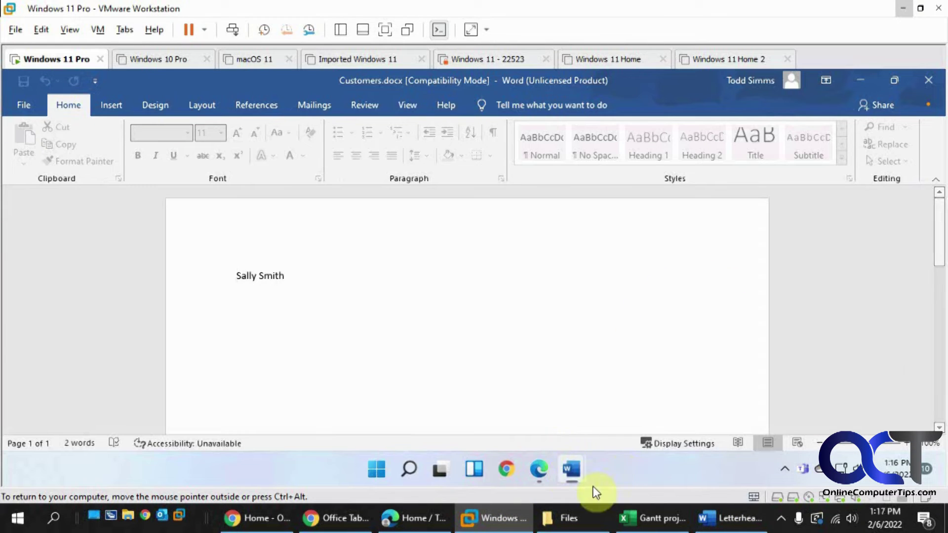
mouse_move(578, 469)
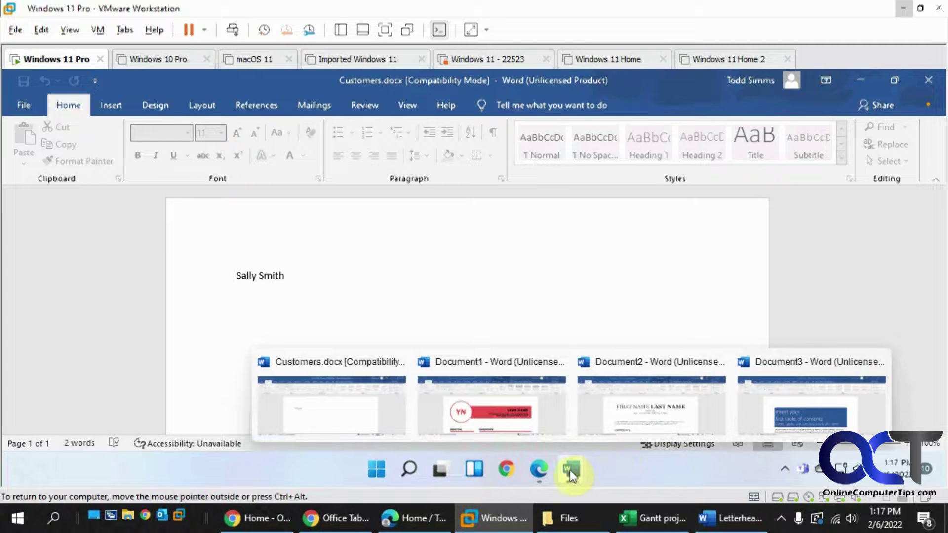
left_click(451, 419)
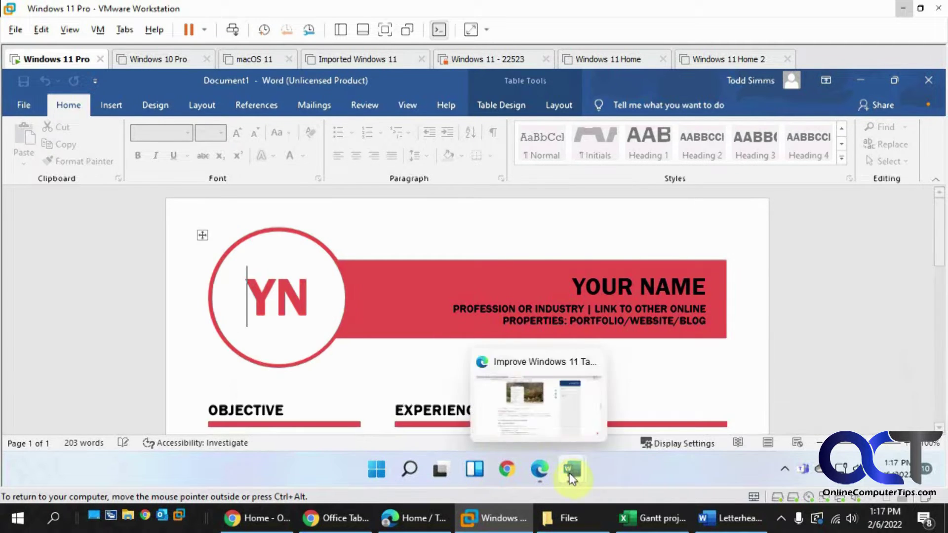
mouse_move(570, 478)
left_click(646, 414)
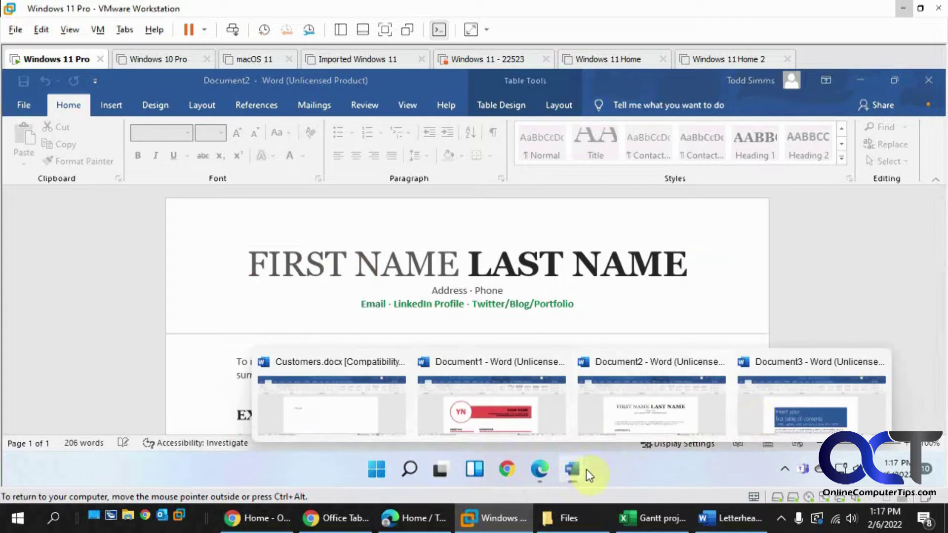
left_click(770, 414)
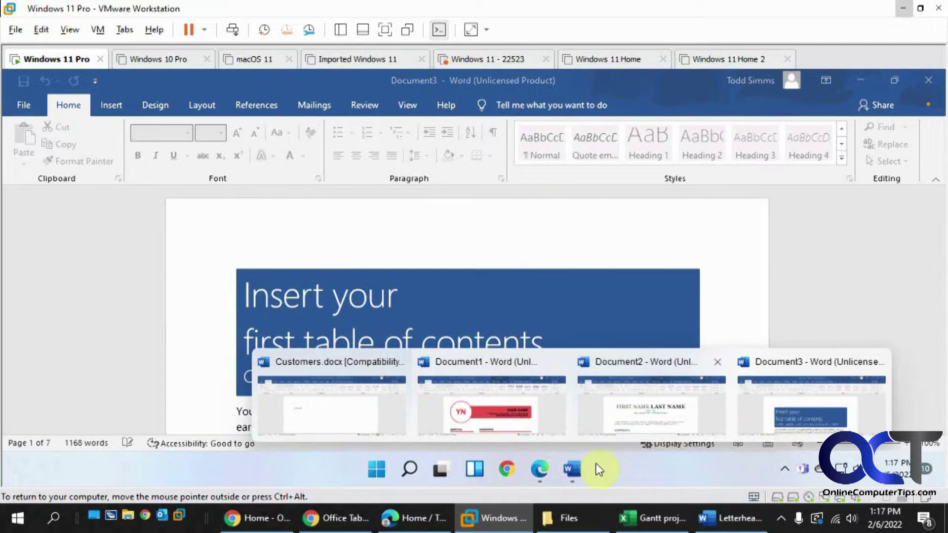
left_click(341, 516)
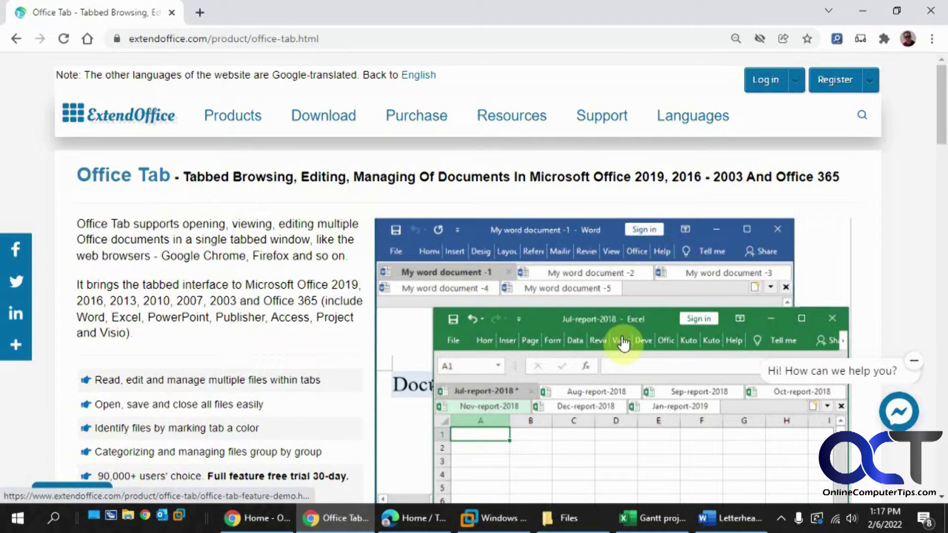
Step: Scroll through the Office Tab edition comparison table in Chrome
scroll(544, 307, "down", 9)
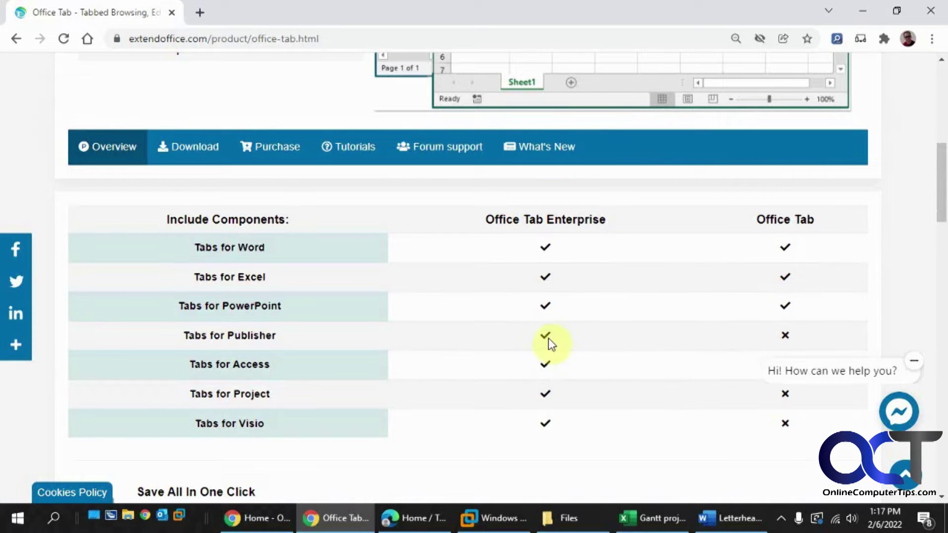
scroll(408, 375, "down", 6)
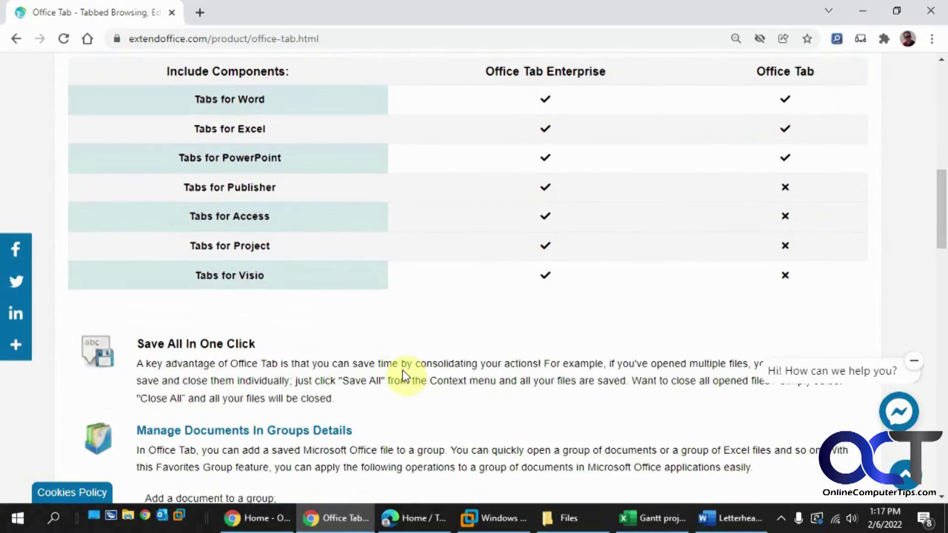
scroll(408, 374, "up", 2)
scroll(410, 370, "down", 12)
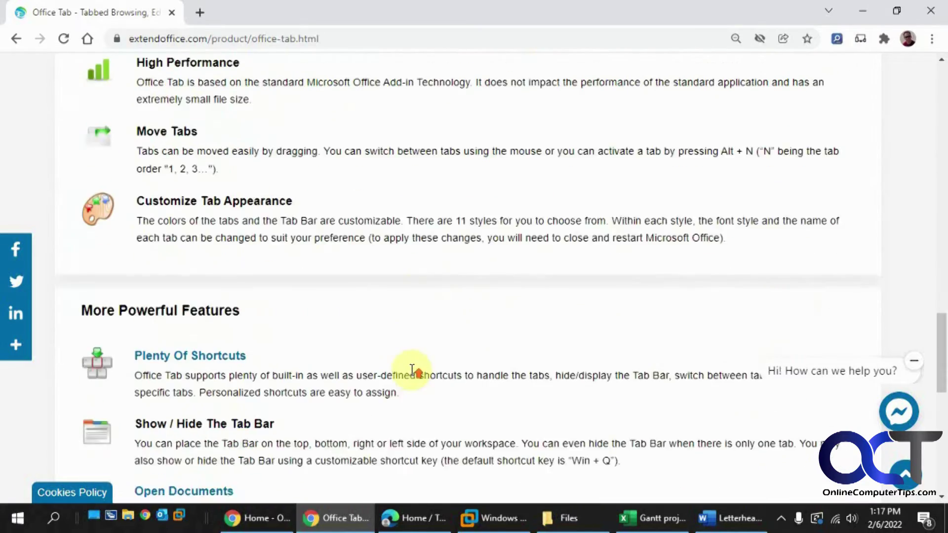
scroll(419, 369, "up", 15)
scroll(469, 381, "up", 3)
Step: Look over the feature list, return to the page top, and bring the tabbed Word window forward
scroll(508, 385, "down", 1)
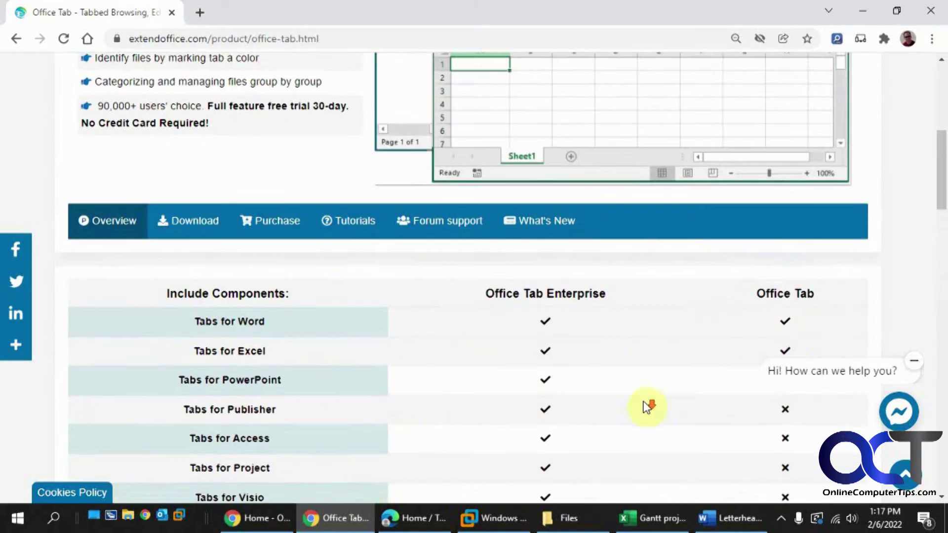
scroll(819, 345, "down", 1)
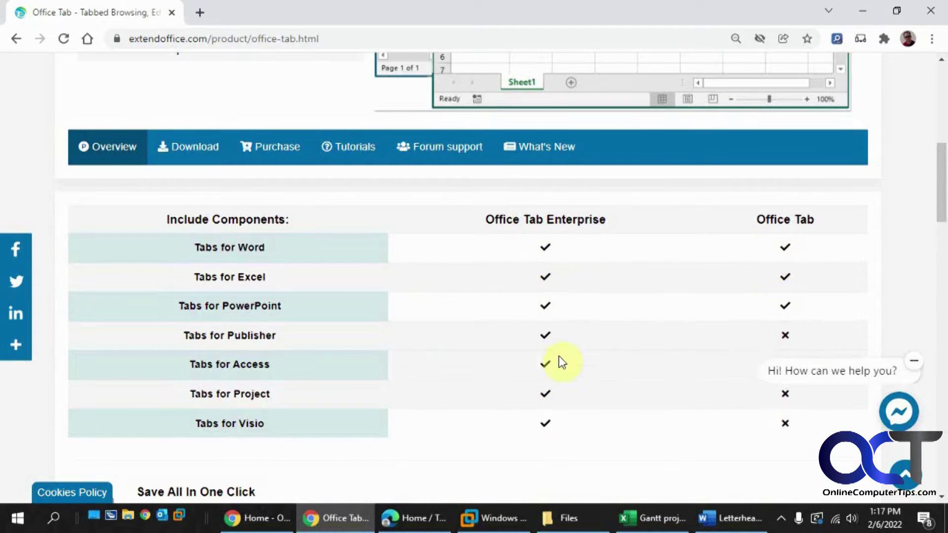
scroll(604, 331, "up", 1)
scroll(599, 331, "up", 5)
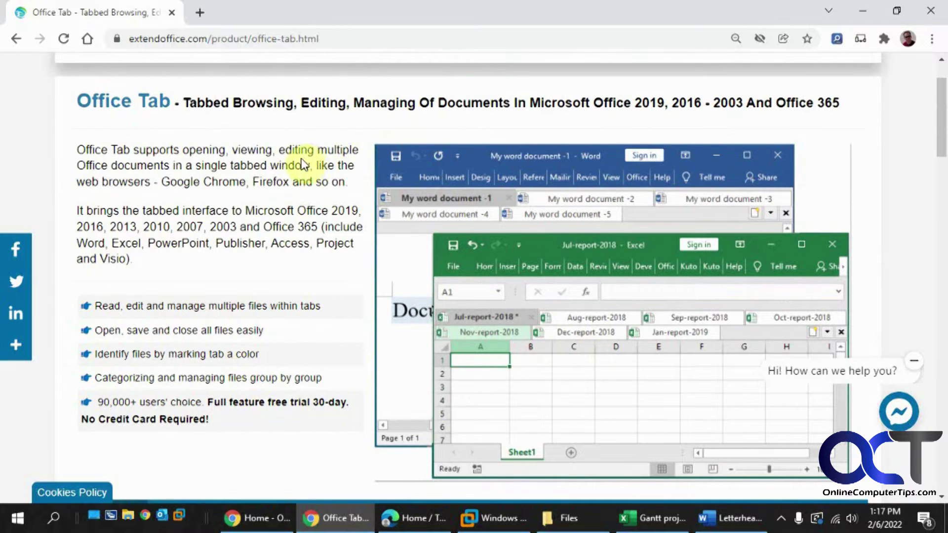
left_click(326, 52)
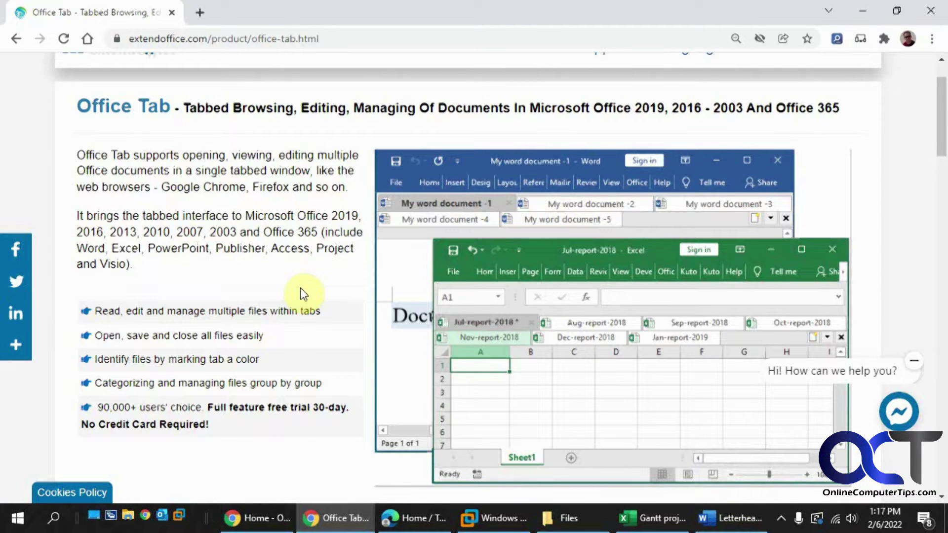
left_click(730, 518)
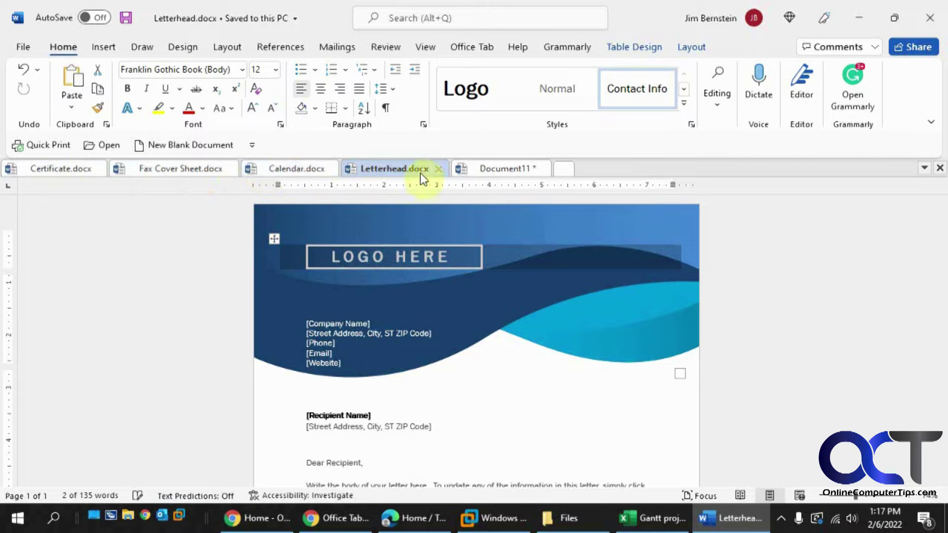
Step: Flip between the Calendar, Fax Cover Sheet and Certificate document tabs
left_click(294, 170)
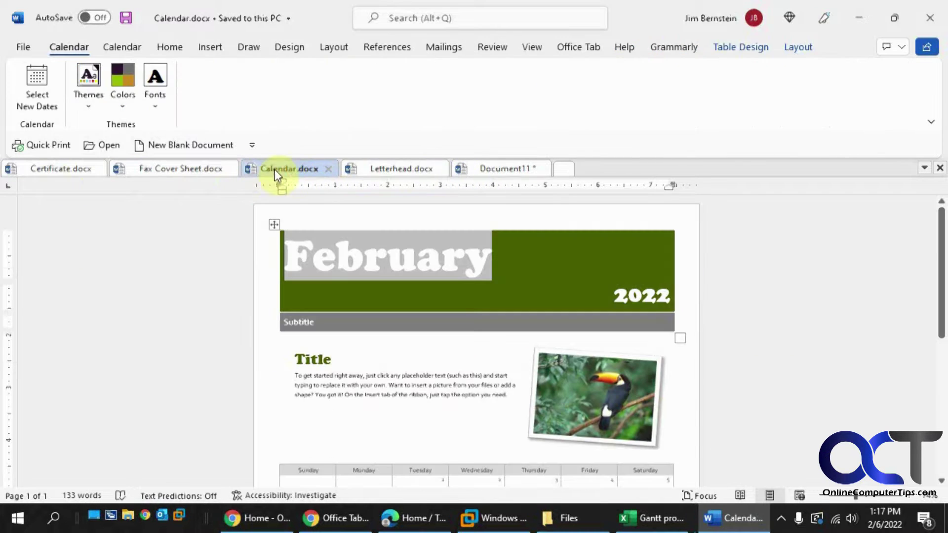
left_click(203, 168)
left_click(79, 167)
left_click(167, 167)
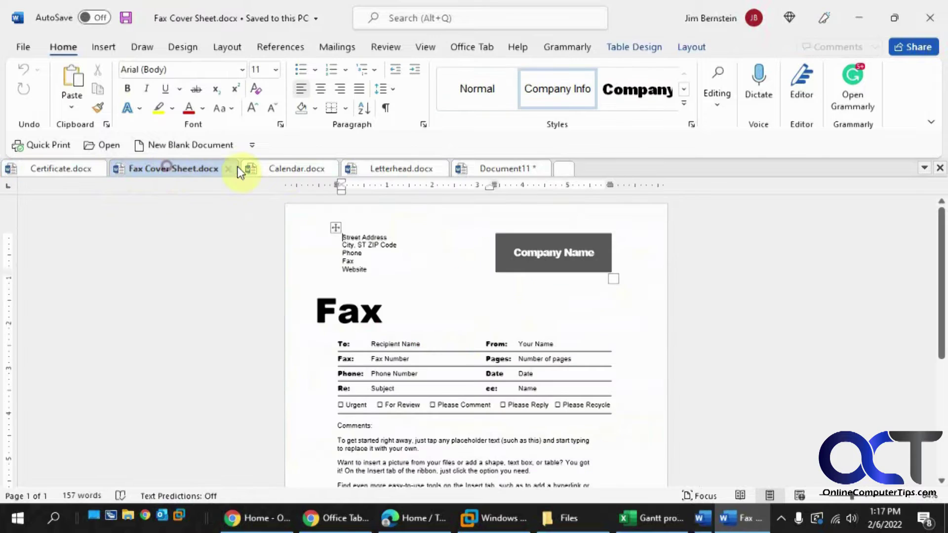
left_click(298, 169)
Step: Return to Letterhead.docx and move its tab ahead of Calendar.docx
left_click(368, 168)
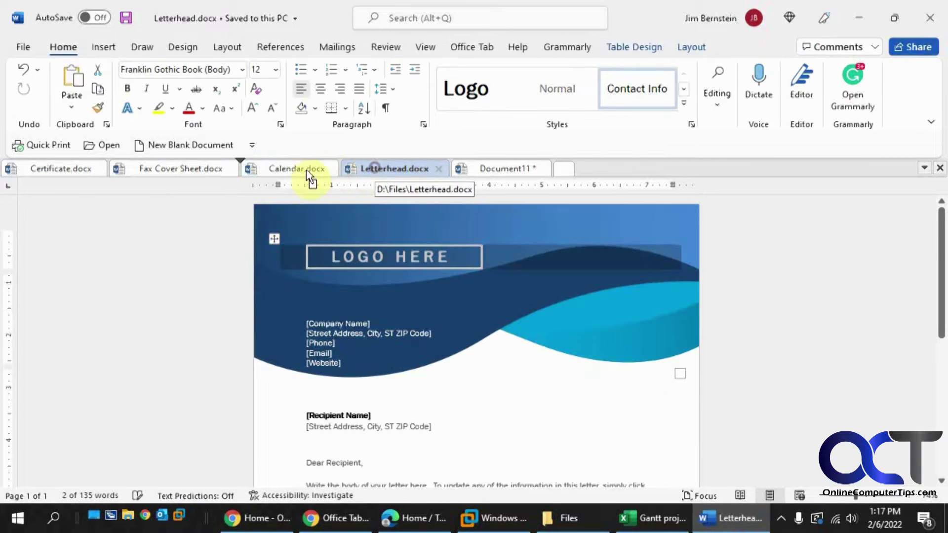
mouse_move(306, 171)
left_mouse_down()
mouse_move(278, 170)
mouse_move(292, 174)
left_mouse_up()
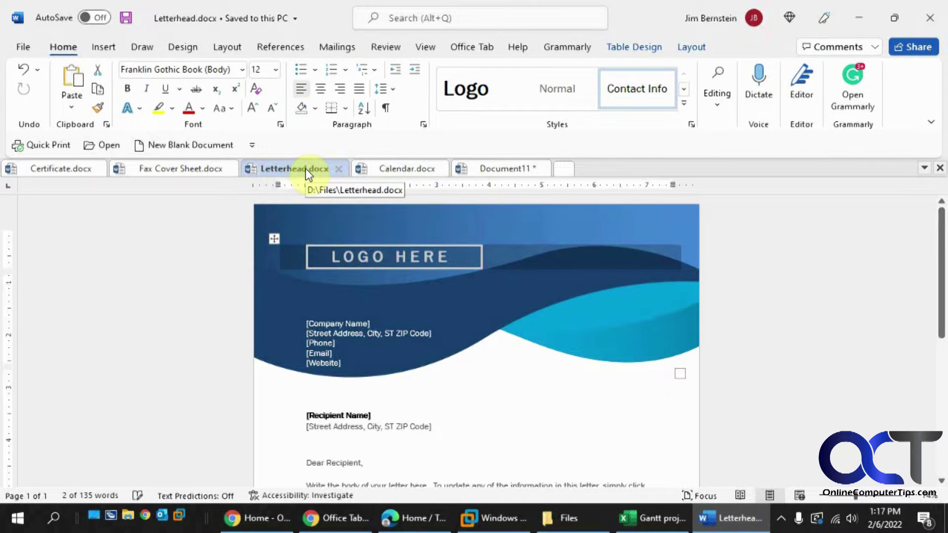
right_click(306, 173)
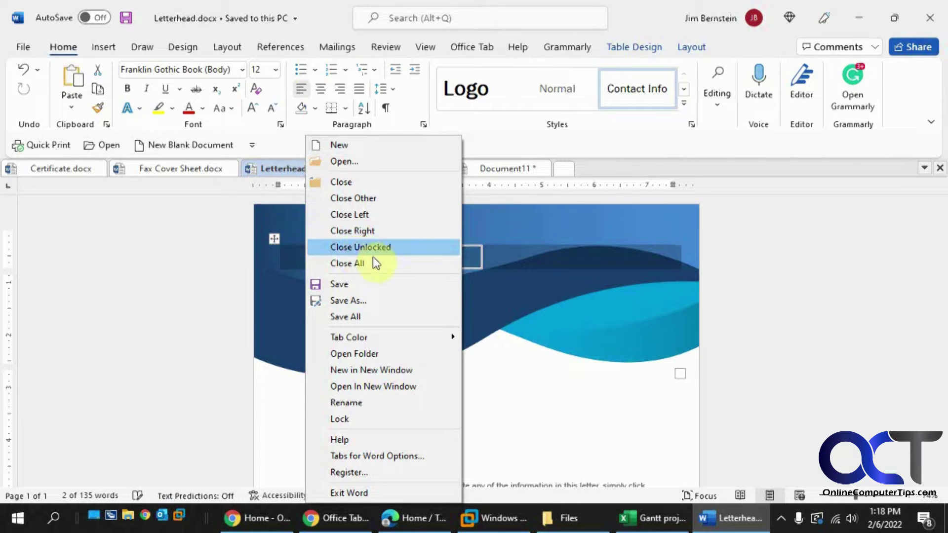
Step: Lock the Letterhead.docx tab, unlock it again, and bring up the D:\Files folder
left_click(348, 419)
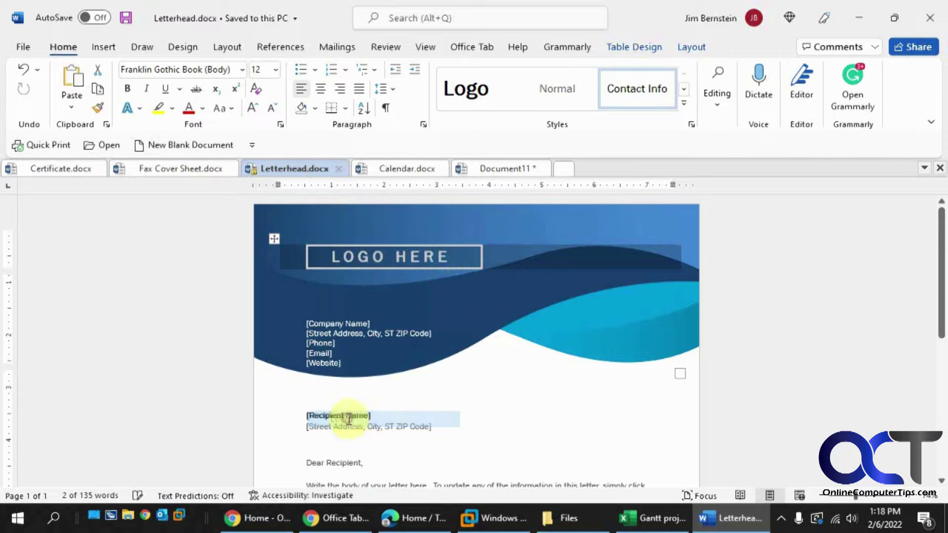
right_click(307, 168)
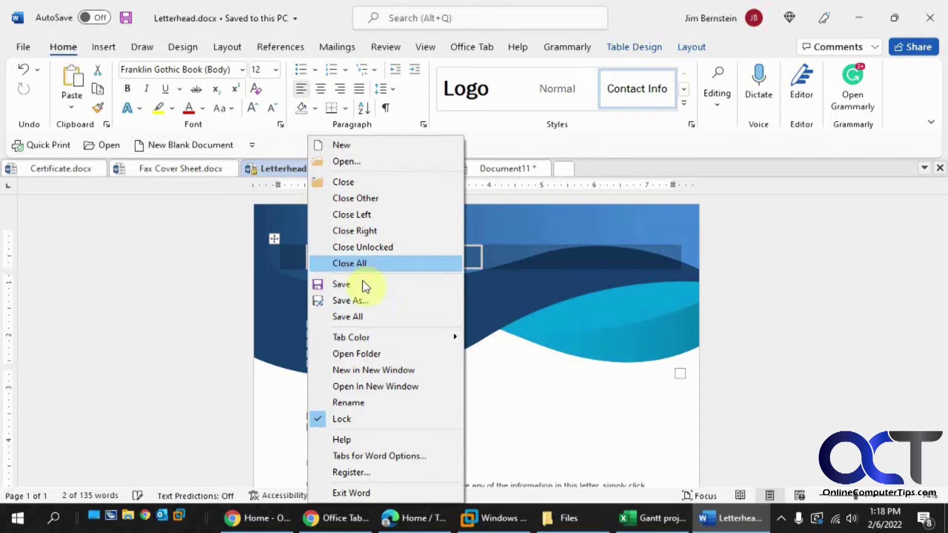
left_click(366, 420)
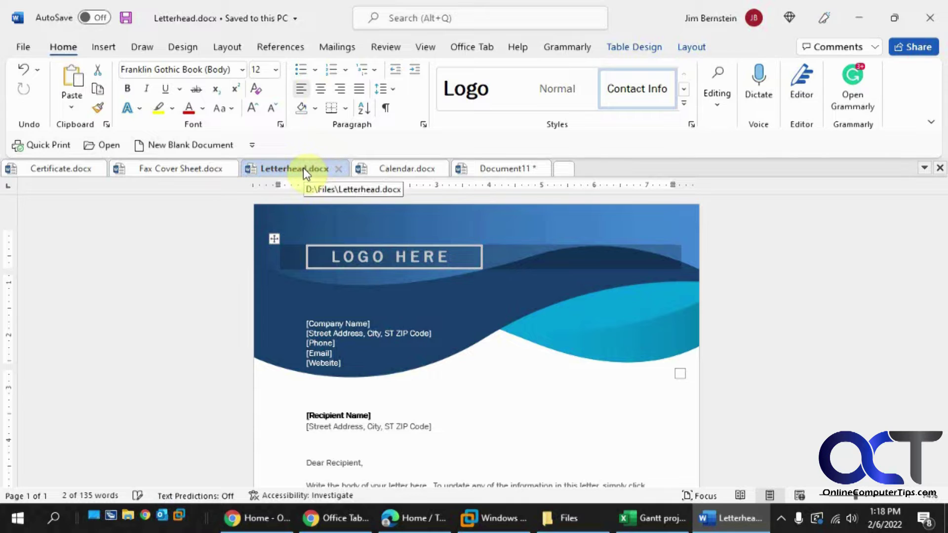
left_click(573, 517)
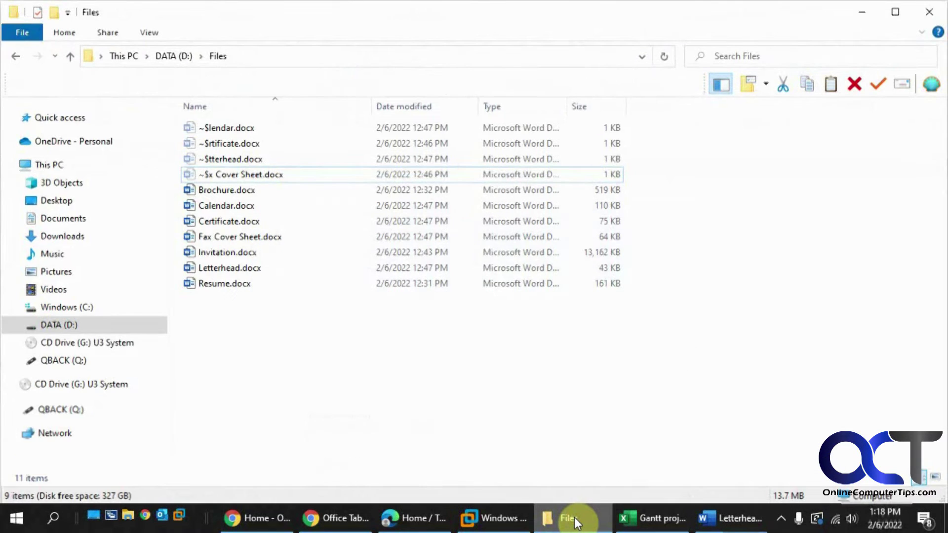
Step: Rename the Letterhead document to 'Letterhead 2.docx' from its tab options
left_click(255, 269)
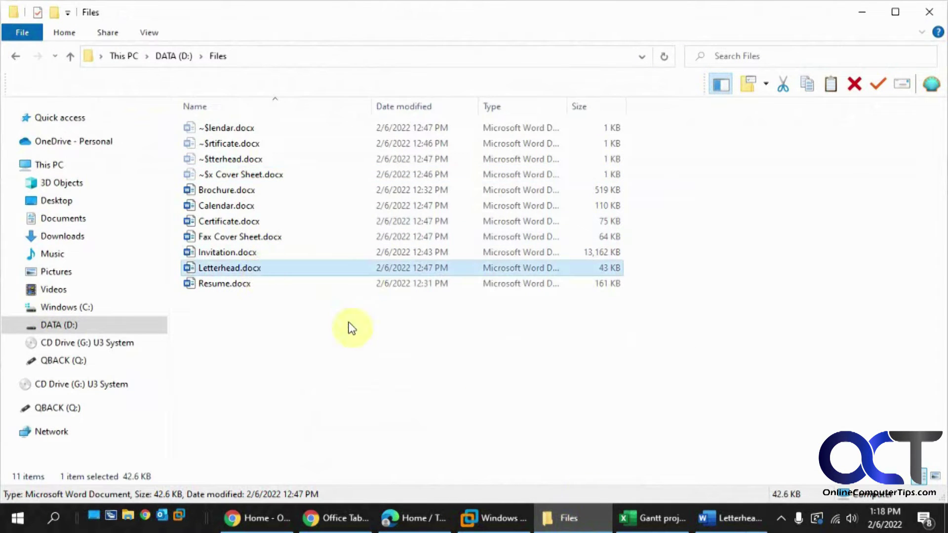
left_click(740, 518)
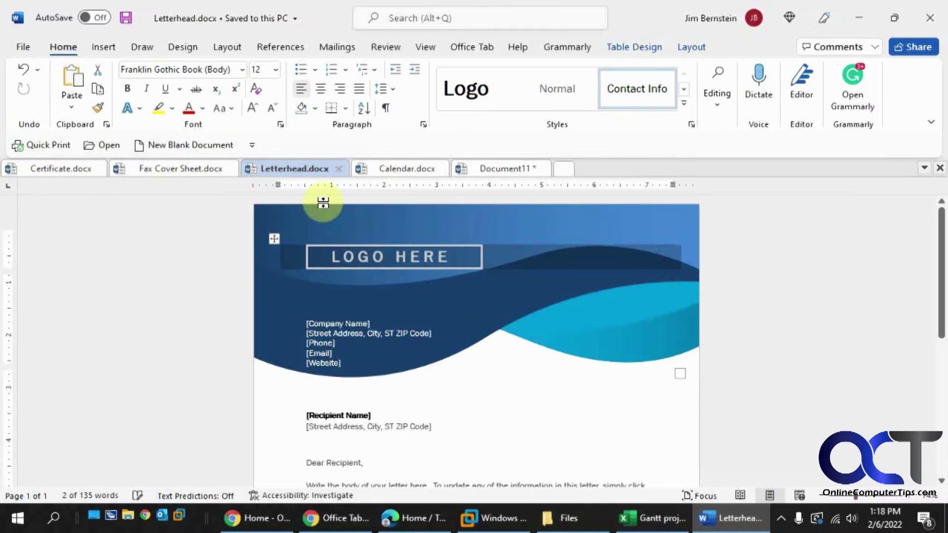
right_click(307, 168)
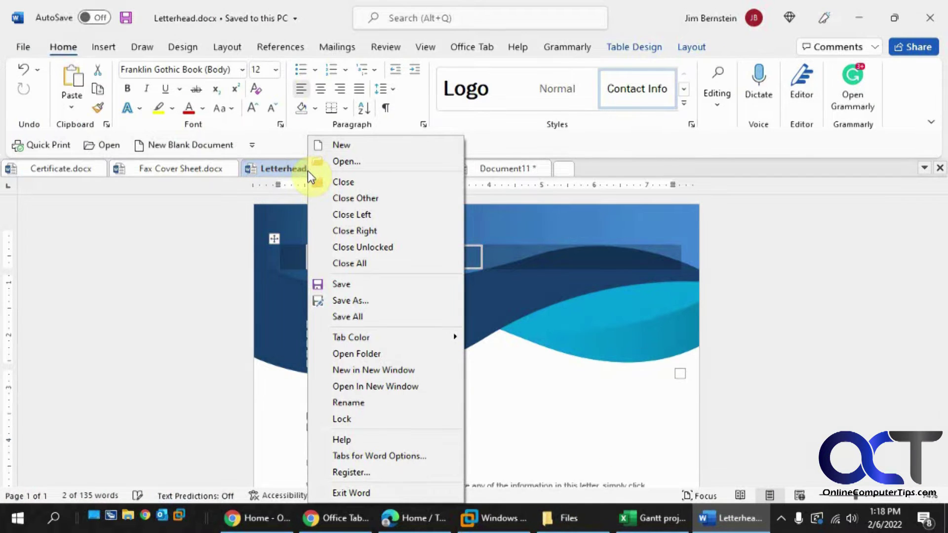
left_click(357, 402)
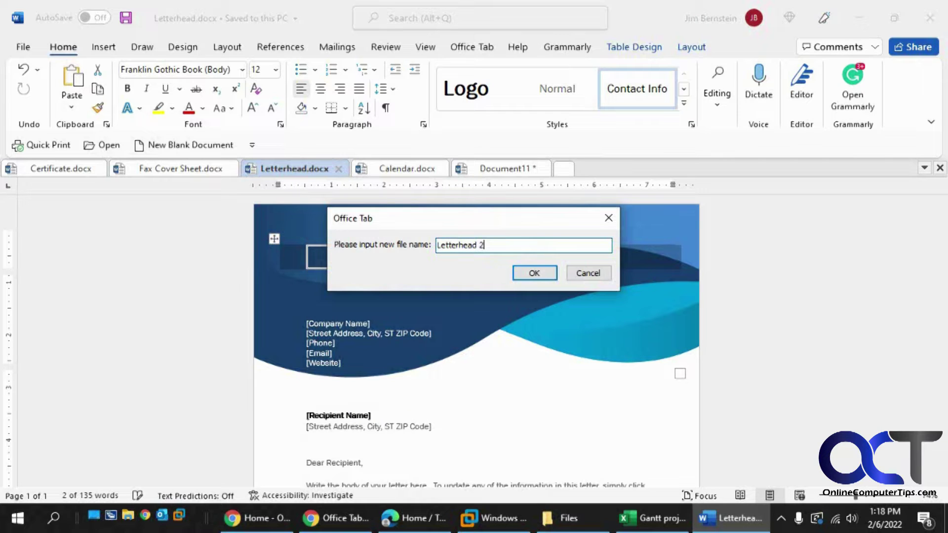
type("2")
left_click(526, 270)
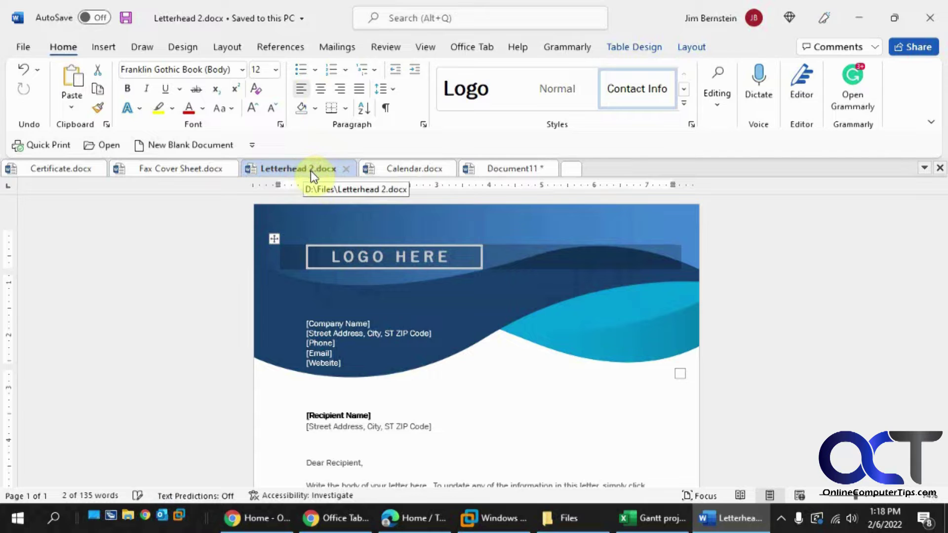
Step: Confirm Letterhead 2.docx is listed in the Files folder, then return to Word
left_click(571, 529)
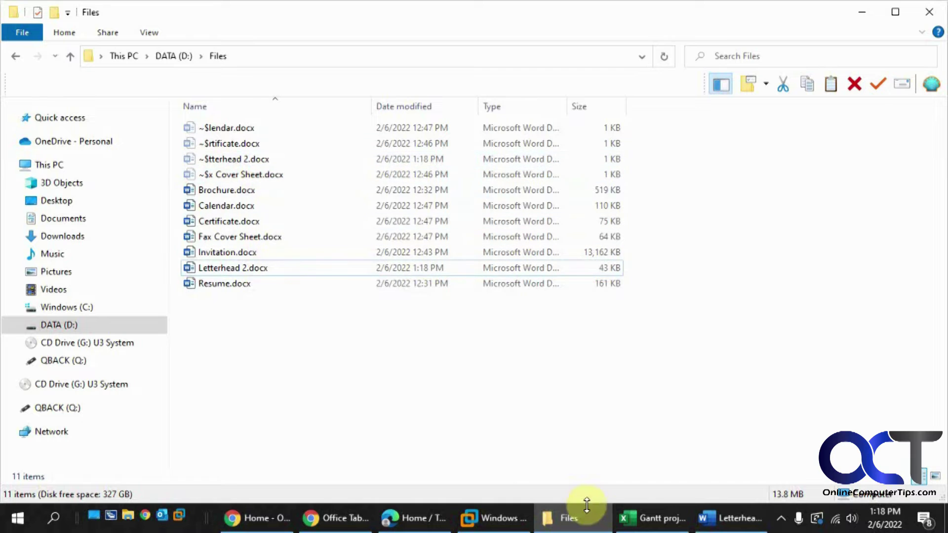
left_click(726, 518)
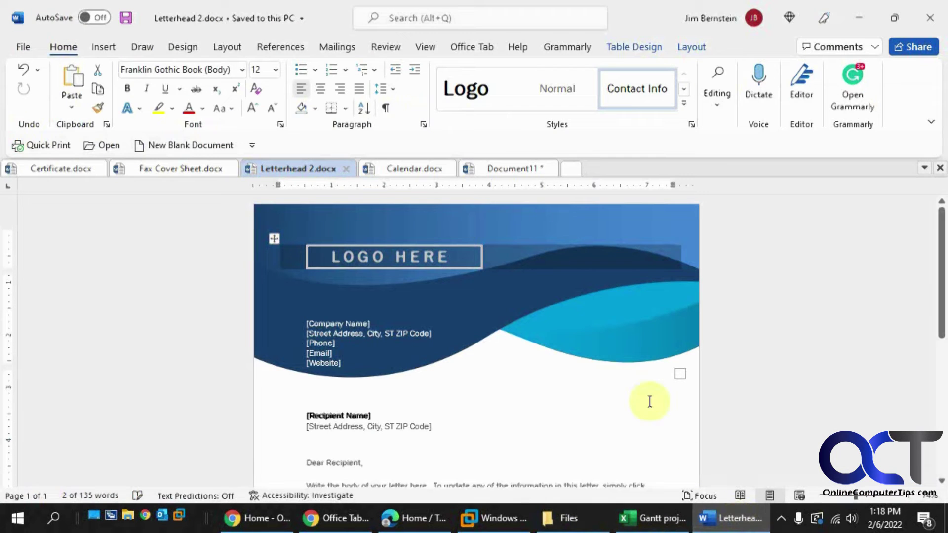
right_click(303, 169)
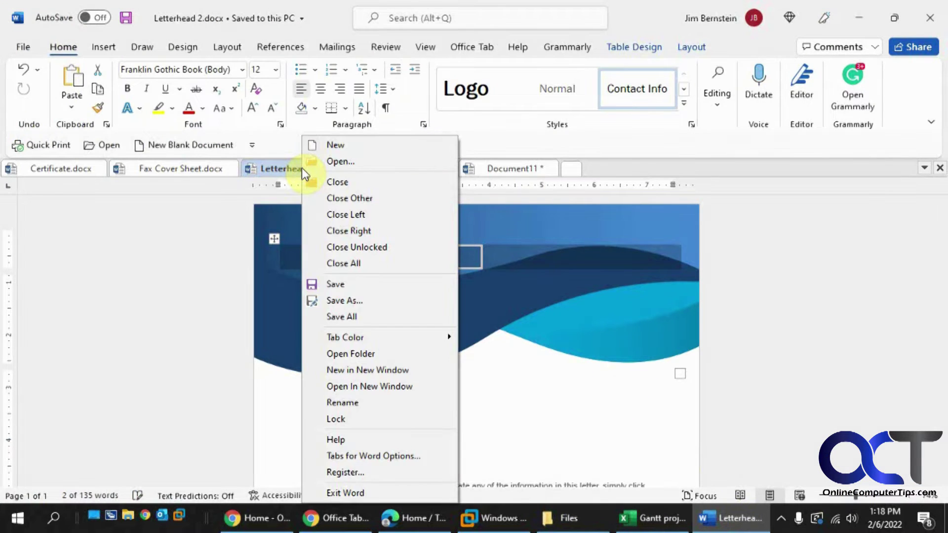
Step: Colour the Letterhead 2.docx tab yellow, open its containing folder, and return to Word
mouse_move(381, 337)
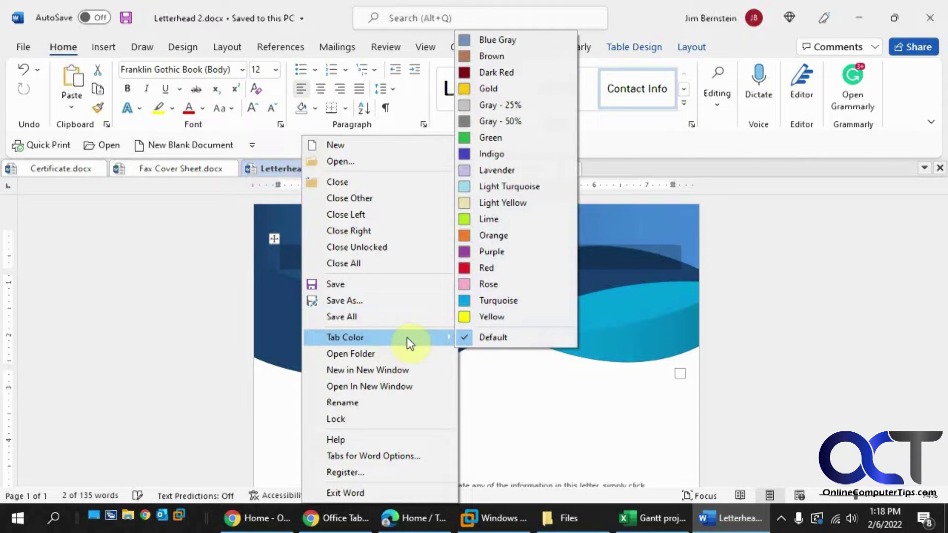
left_click(482, 316)
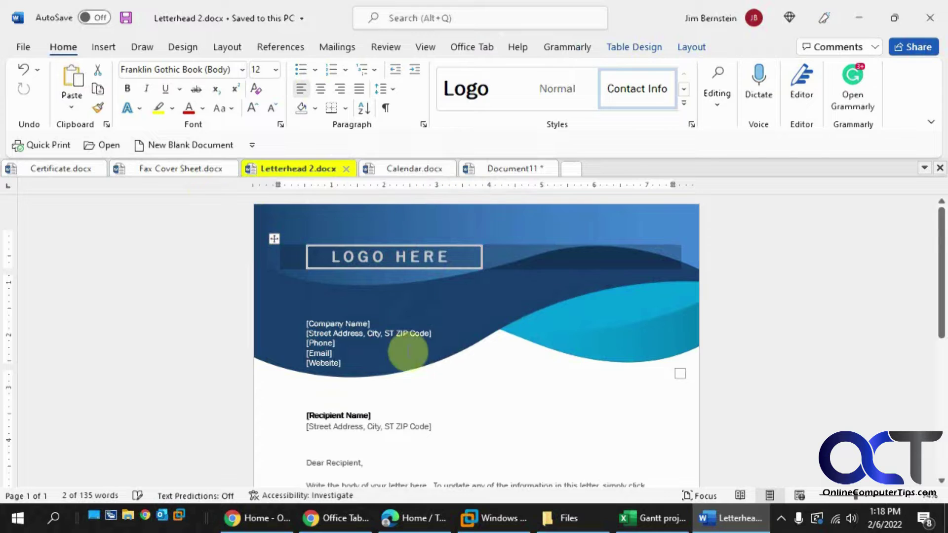
right_click(319, 168)
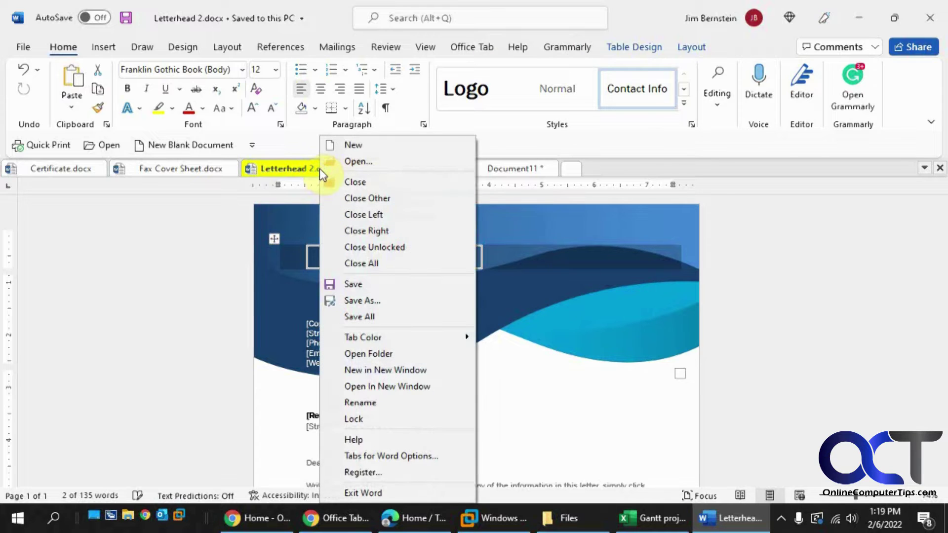
left_click(377, 355)
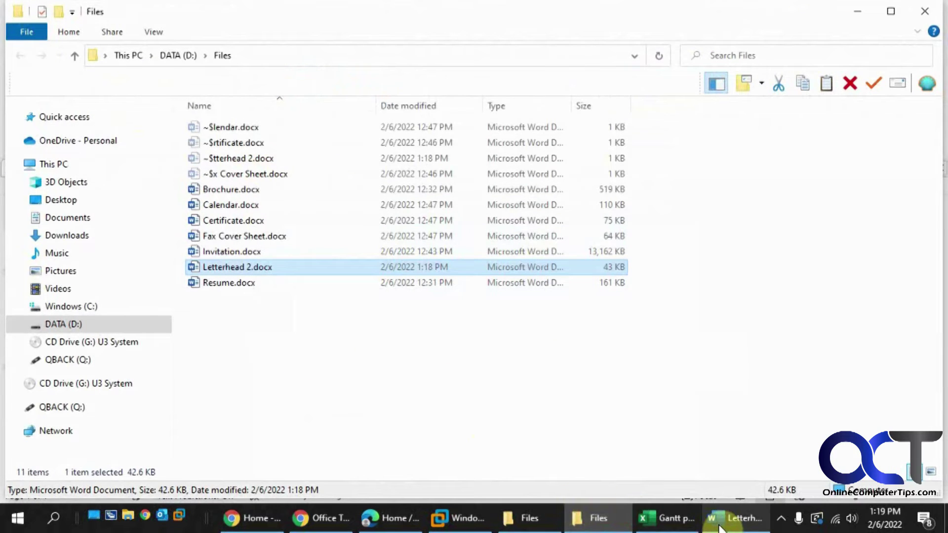
left_click(735, 518)
Step: Bring up the tab options for the yellow Letterhead 2.docx tab
right_click(309, 170)
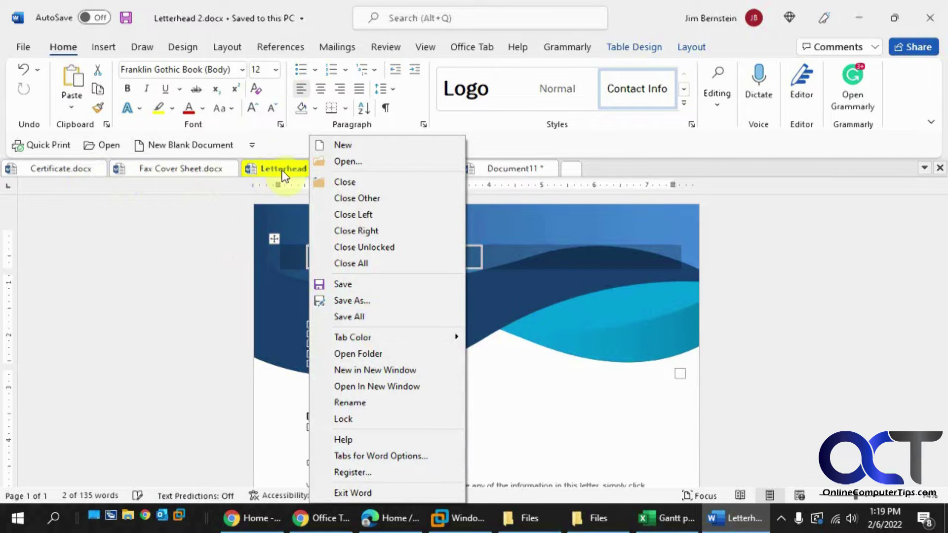
Step: Cancel a Save All attempt, then close Document11 without saving its changes
left_click(359, 317)
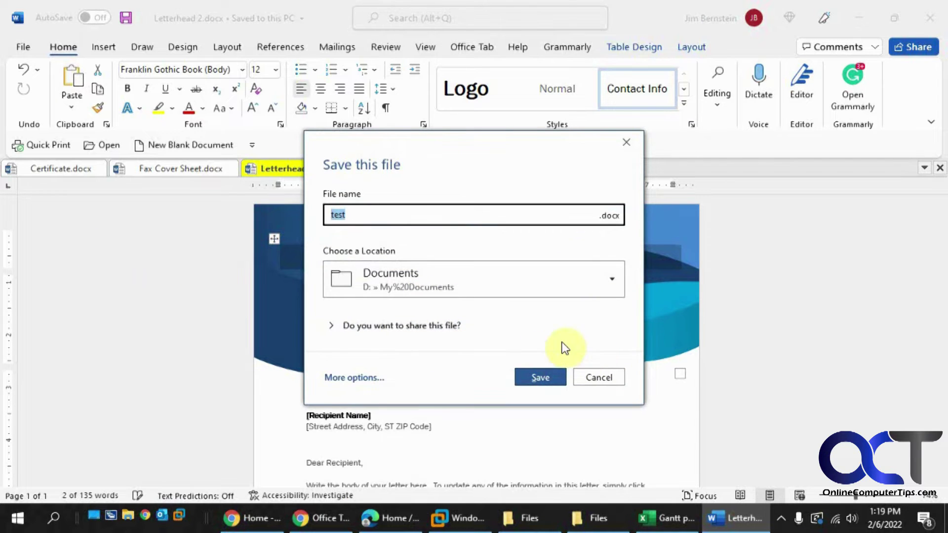
left_click(627, 142)
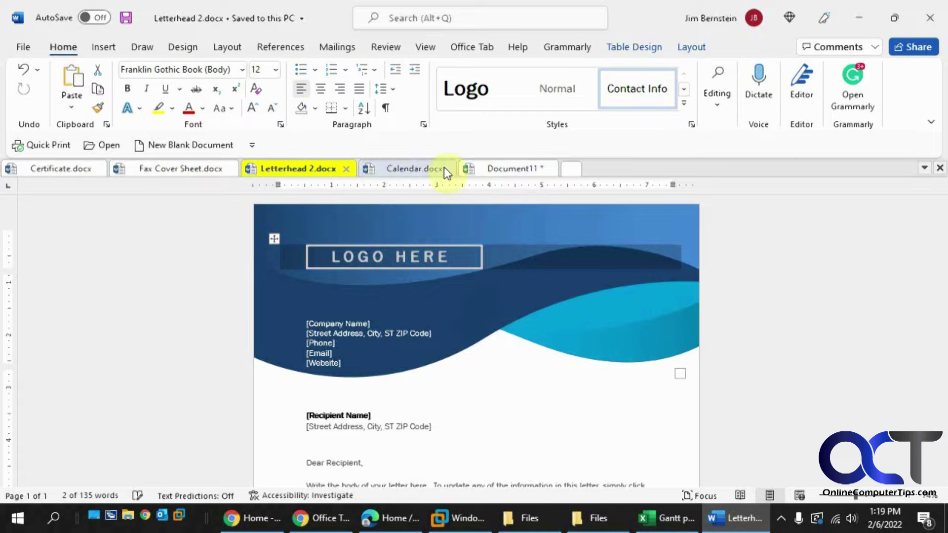
left_click(499, 169)
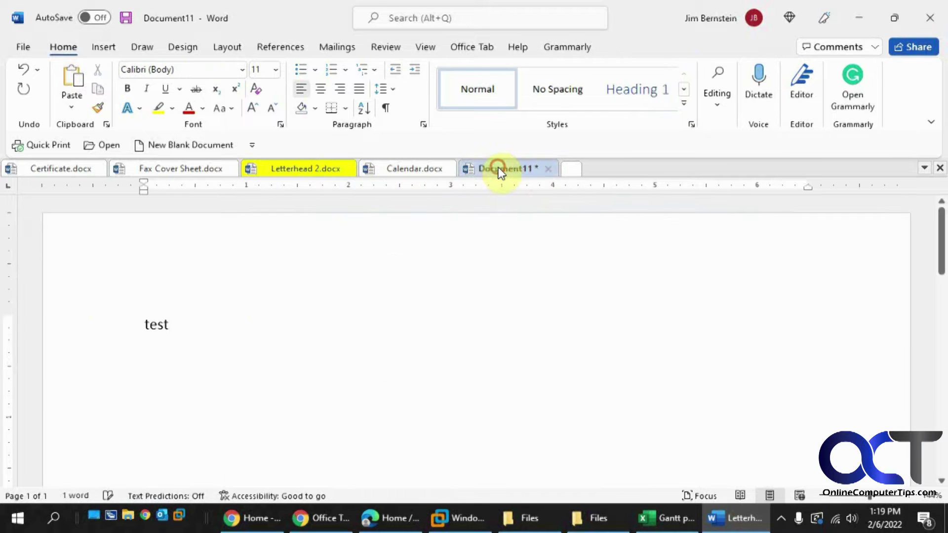
left_click(548, 169)
left_click(552, 340)
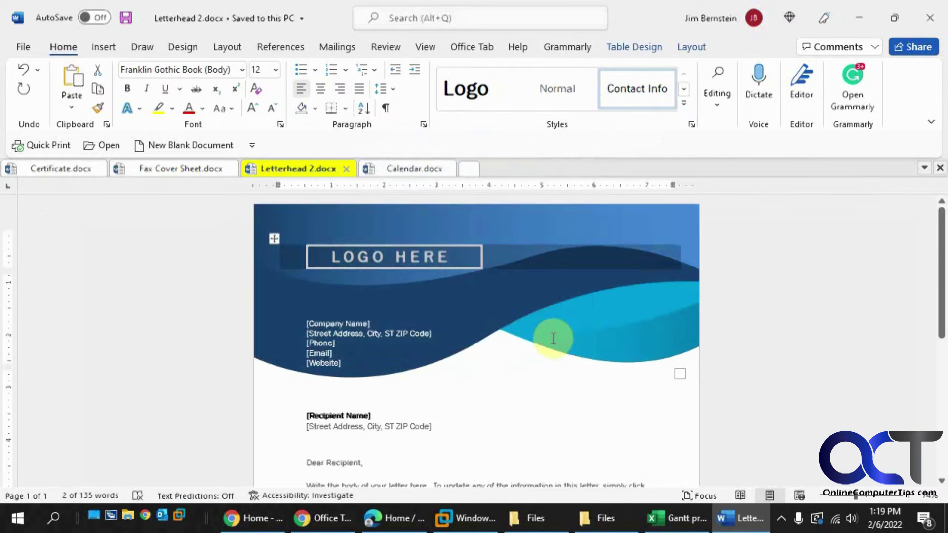
Step: Choose Save As for Letterhead 2.docx, then add a new blank Document12 tab
right_click(322, 170)
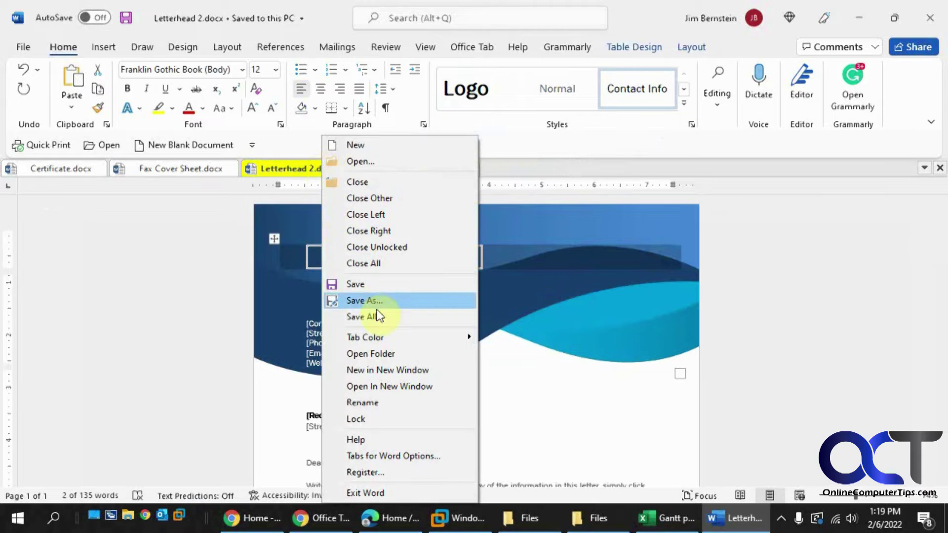
left_click(377, 312)
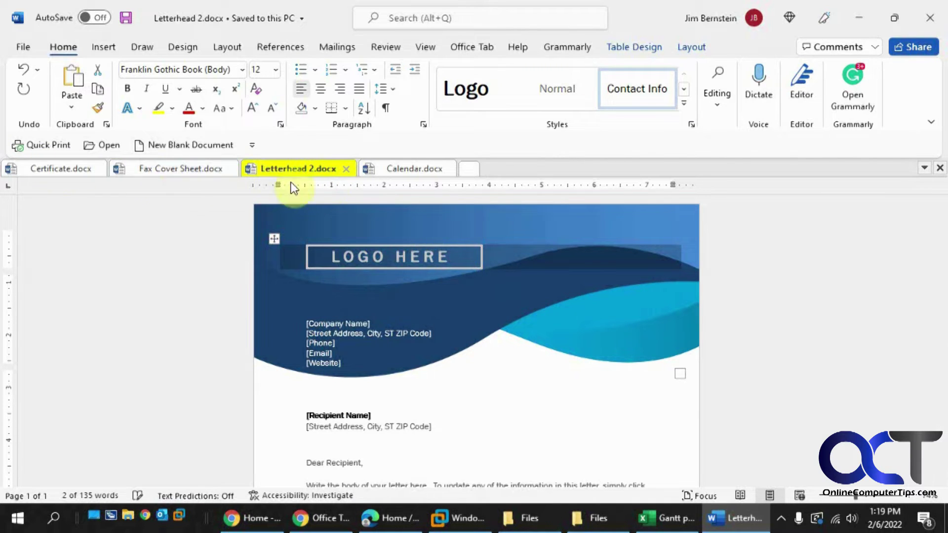
left_click(469, 169)
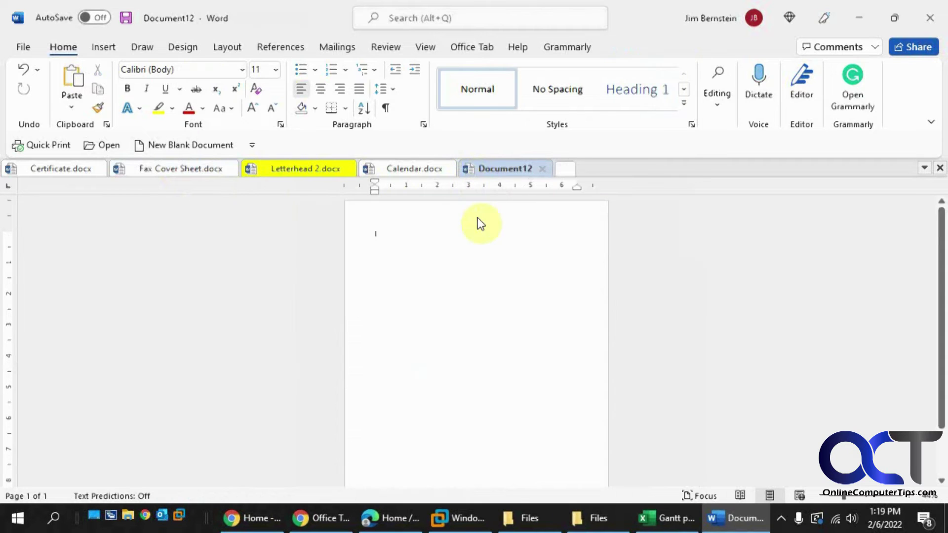
Step: Run Save All from the Letterhead 2.docx tab and cancel saving Document12
right_click(322, 173)
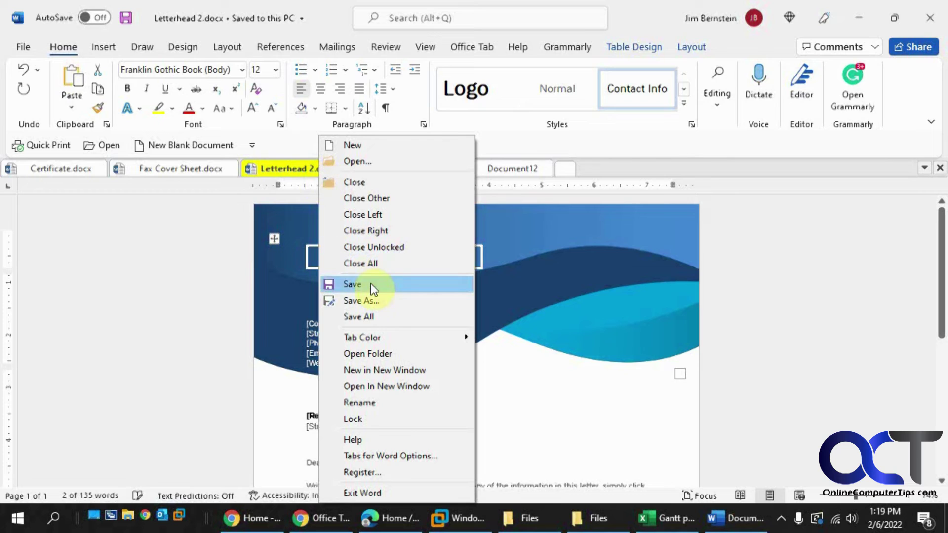
left_click(376, 316)
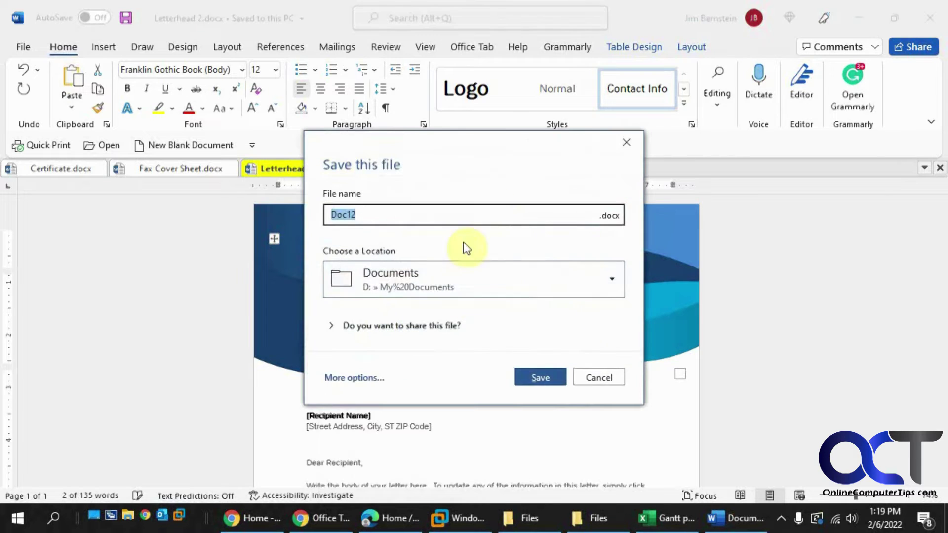
left_click(609, 377)
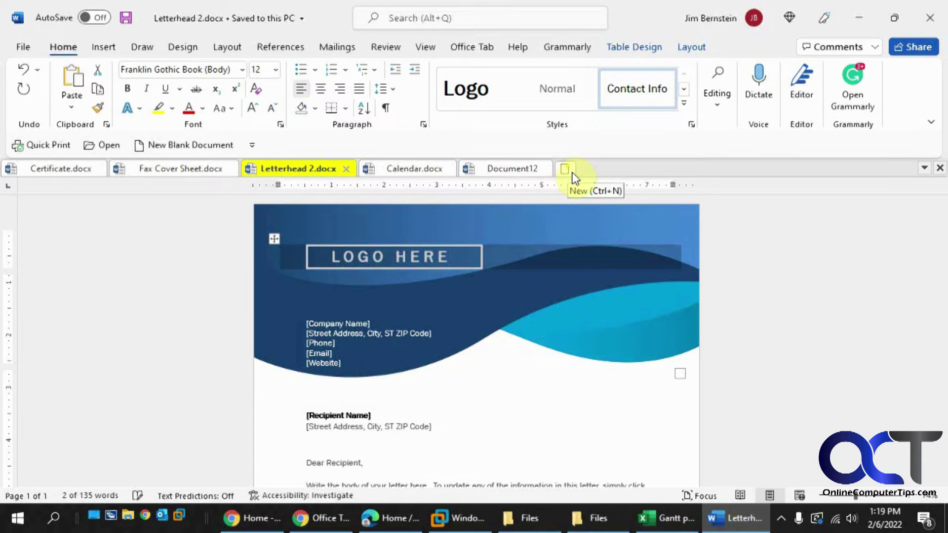
Step: Open blank Document1 in a separate Word window, then switch back to the tabbed Letterhead 2.docx window
right_click(595, 168)
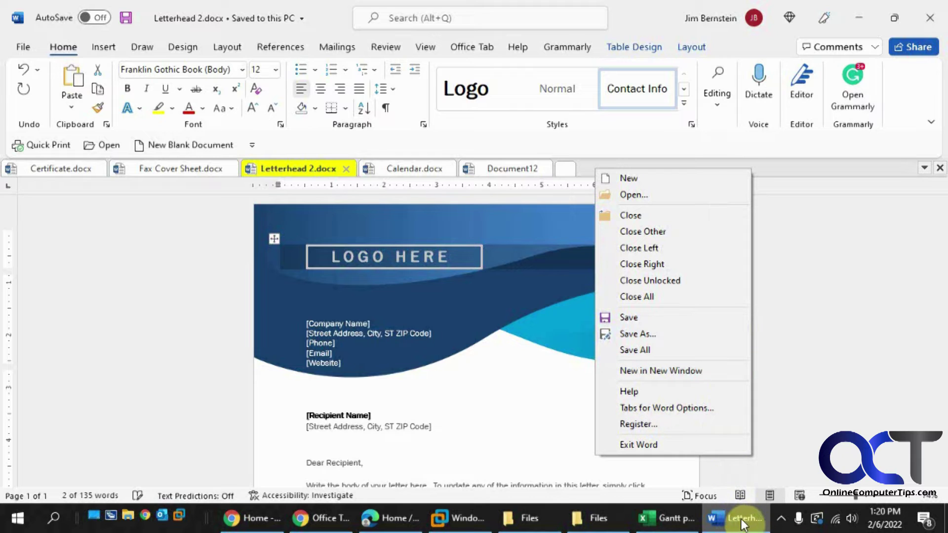
left_click(672, 371)
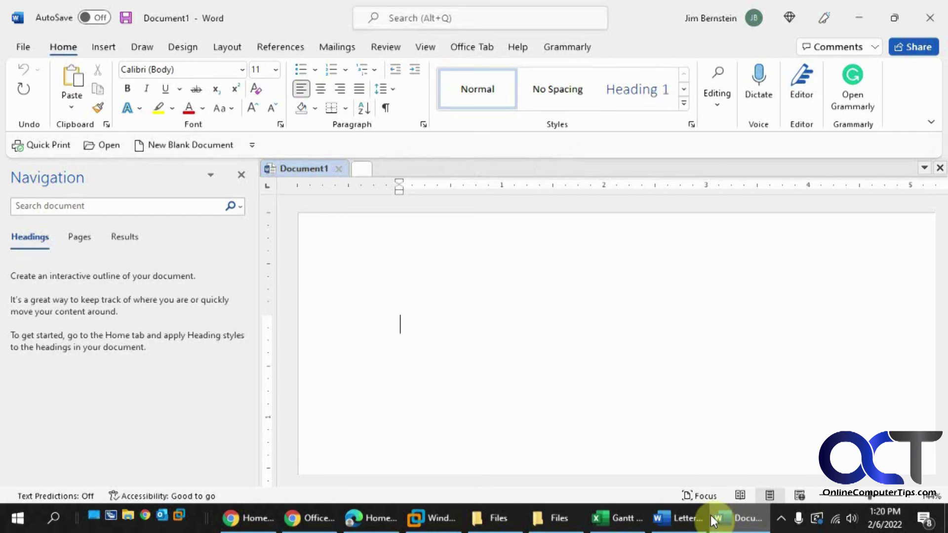
left_click(699, 527)
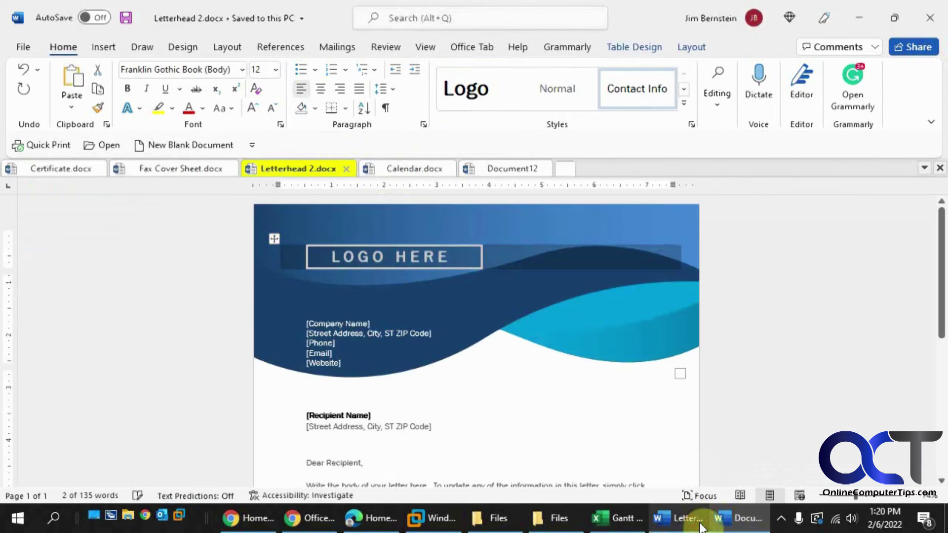
left_click(737, 519)
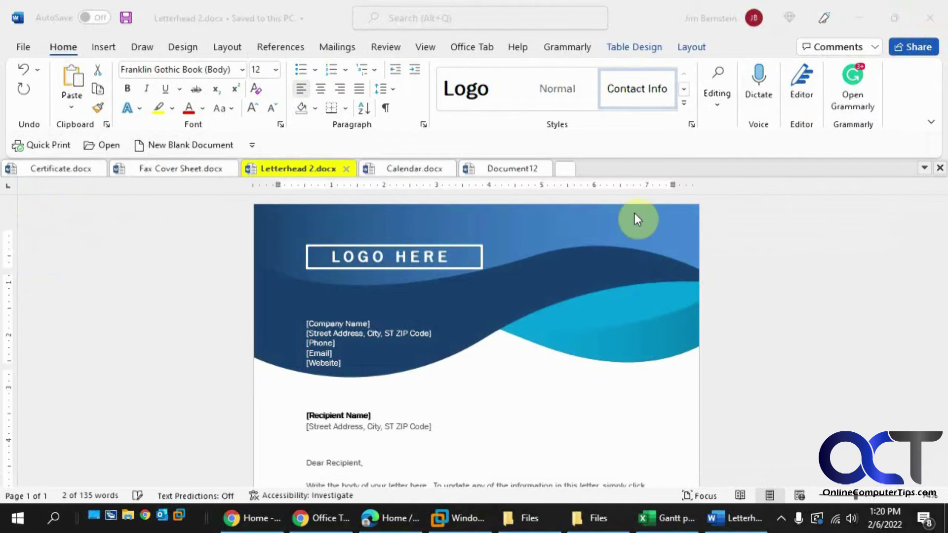
right_click(585, 170)
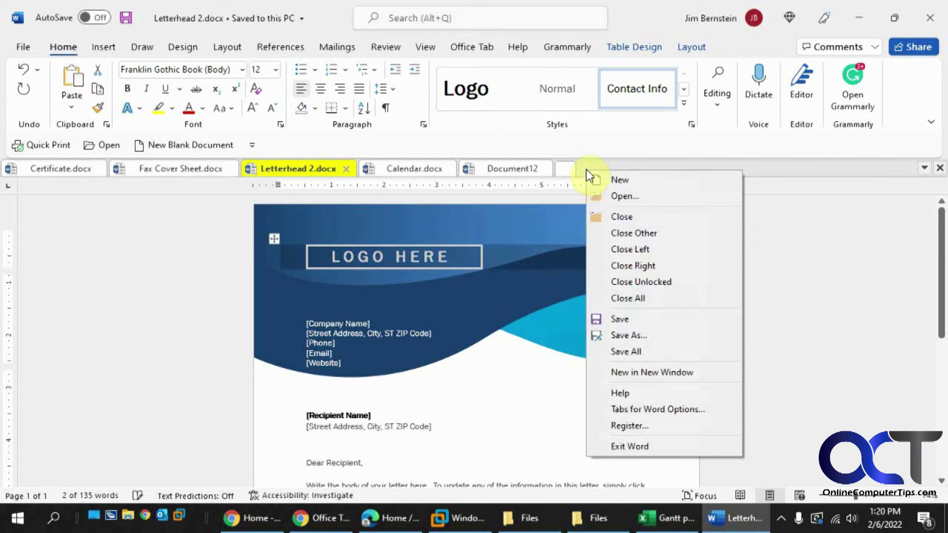
left_click(650, 409)
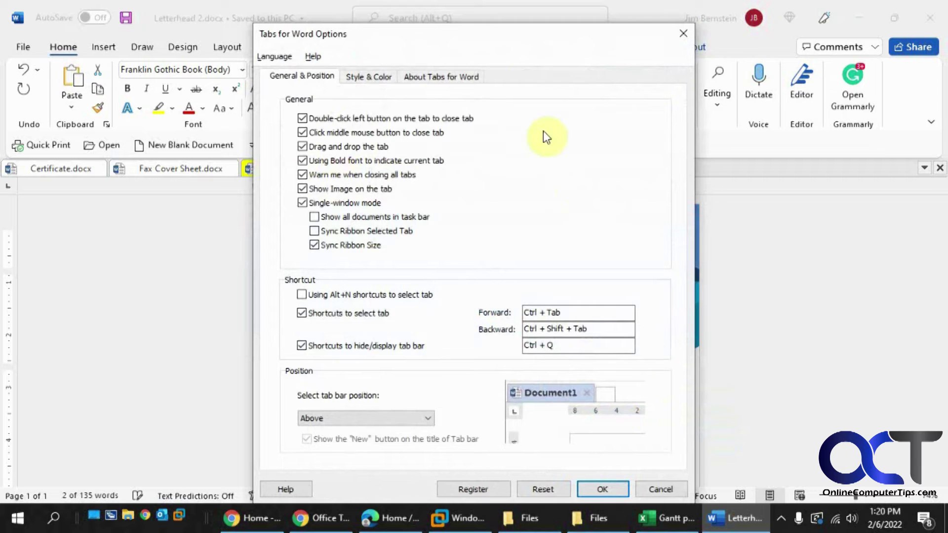
left_click(369, 78)
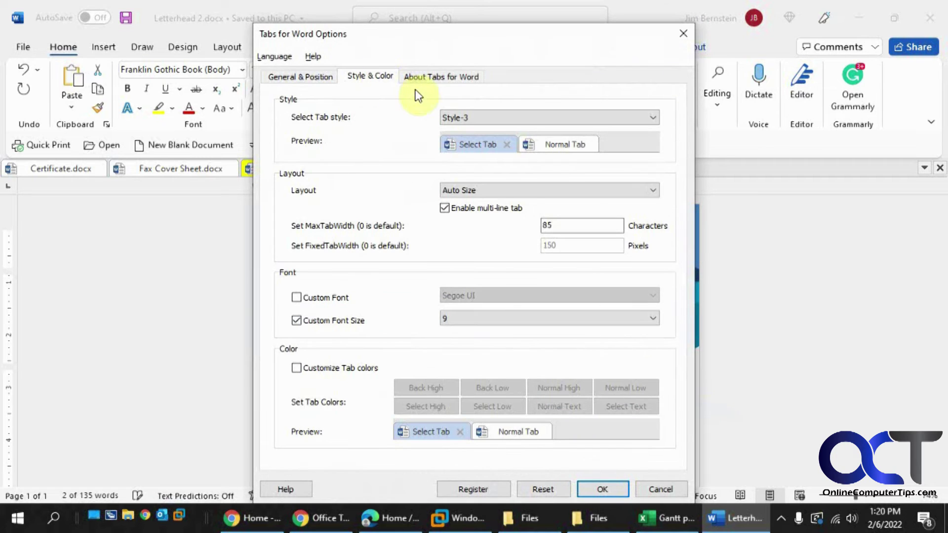
left_click(487, 116)
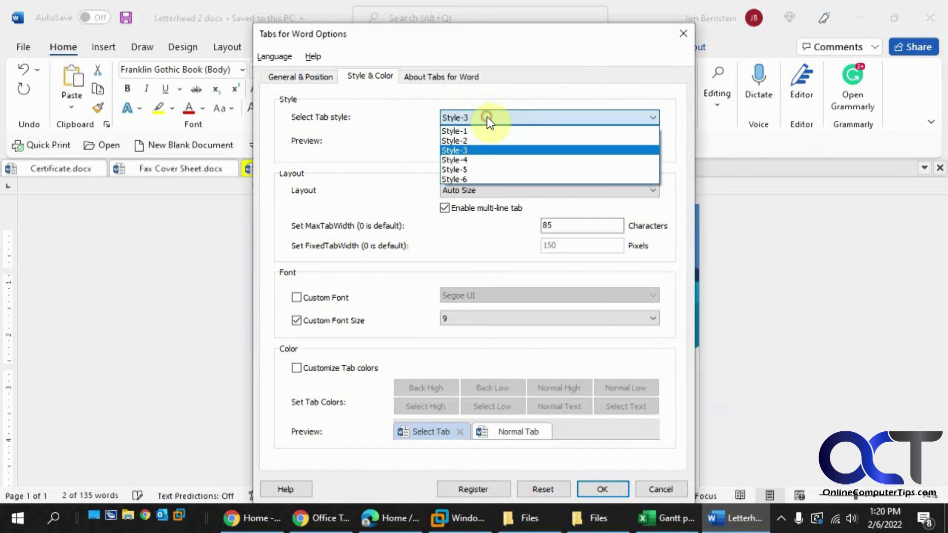
left_click(479, 164)
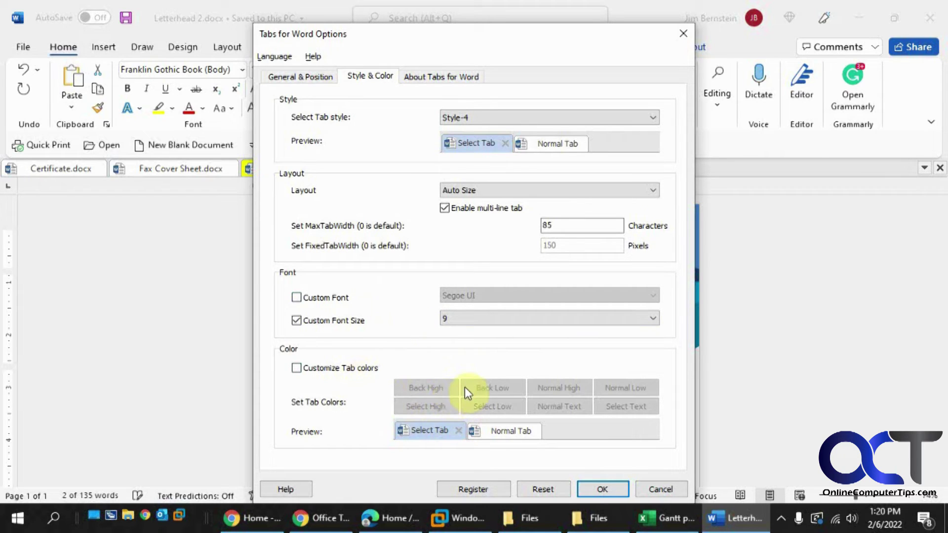
left_click(301, 75)
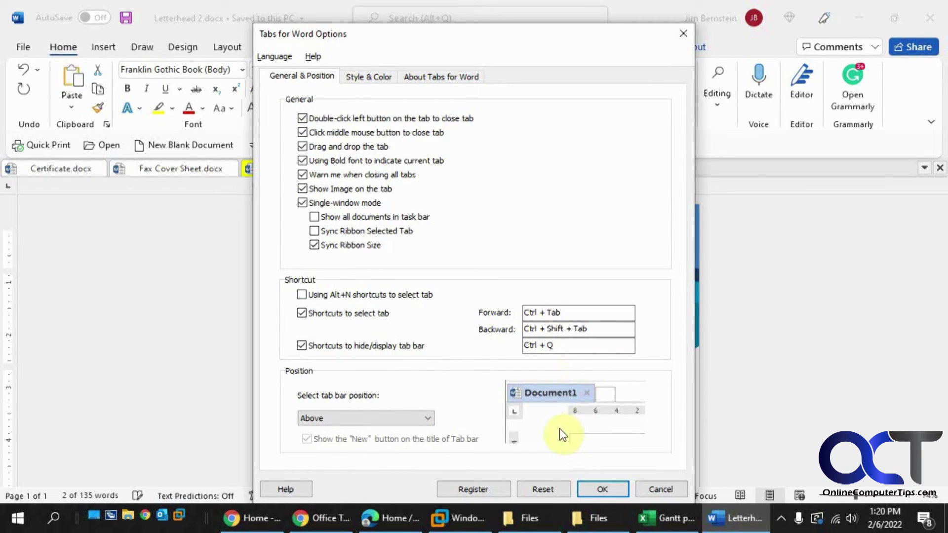
left_click(664, 491)
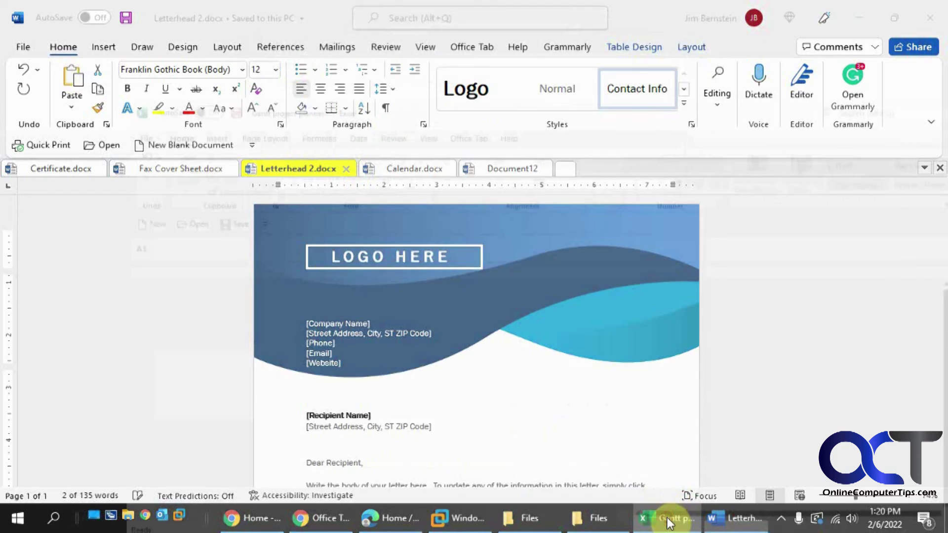
Step: Bring Excel forward, view the Loan amortization schedule1 and Org charts (visual)1 tabs, then return to Gantt project planner1
left_click(669, 522)
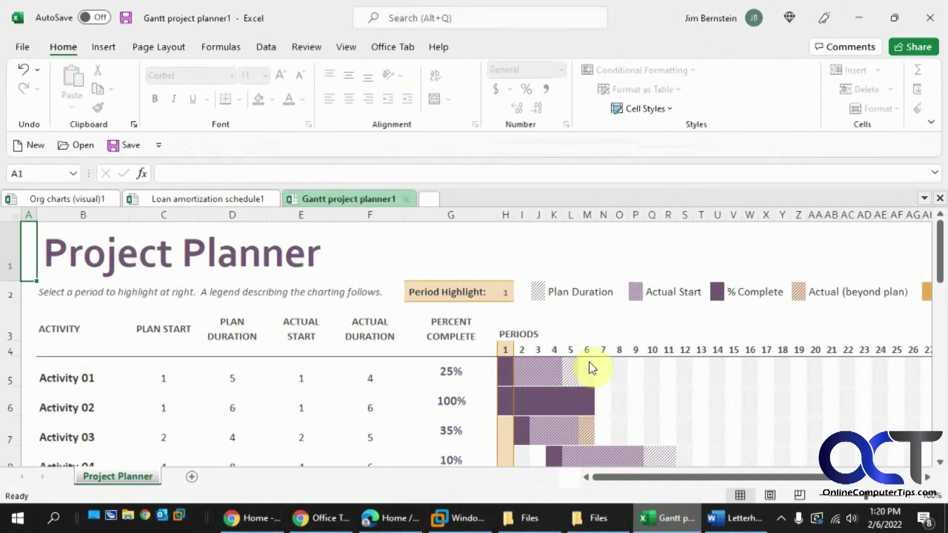
left_click(242, 200)
left_click(68, 199)
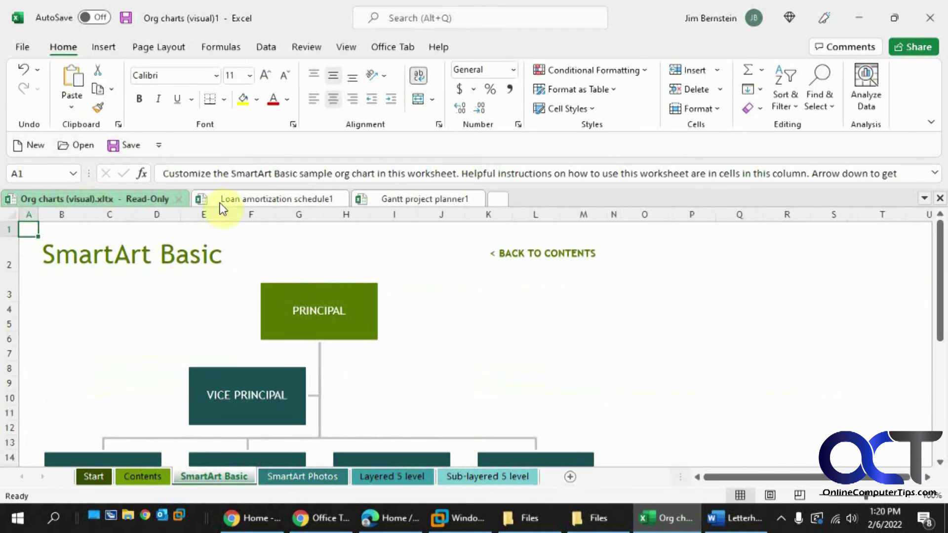
left_click(408, 199)
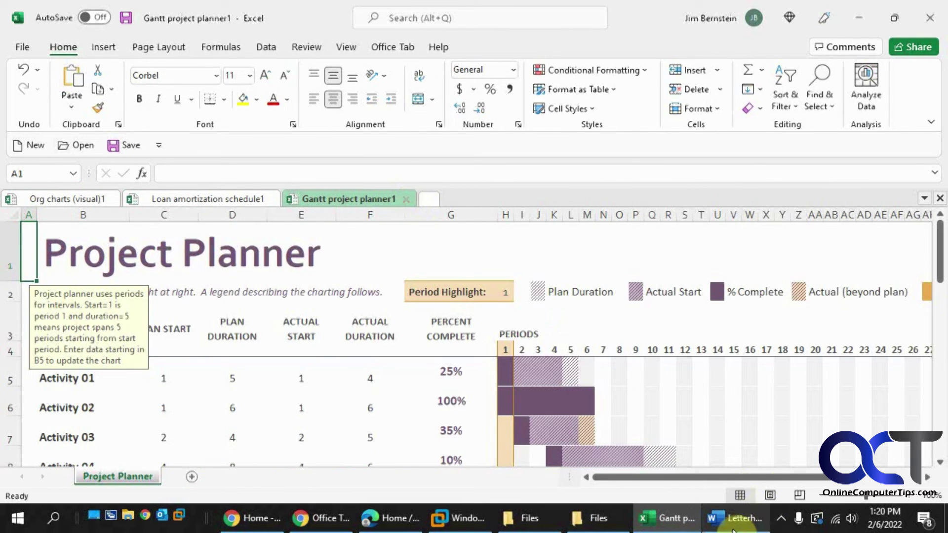
mouse_move(734, 530)
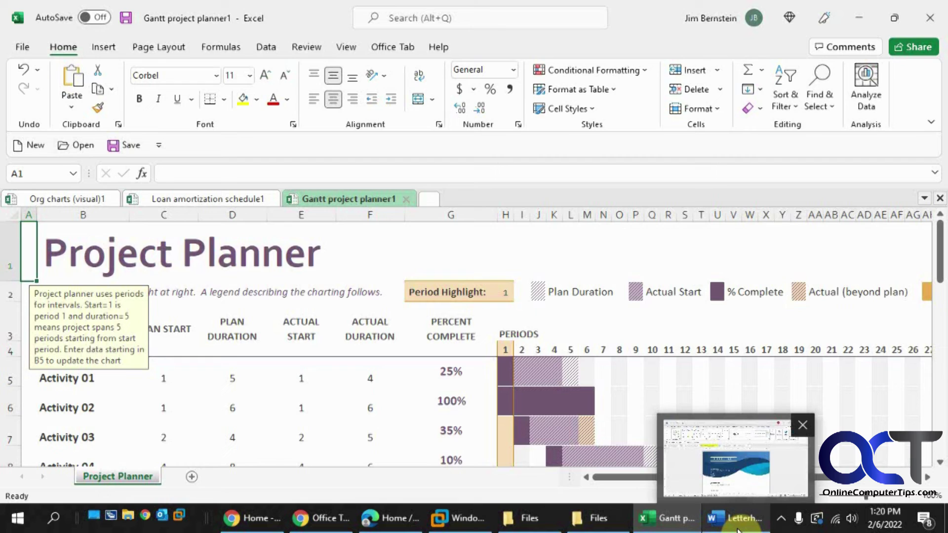